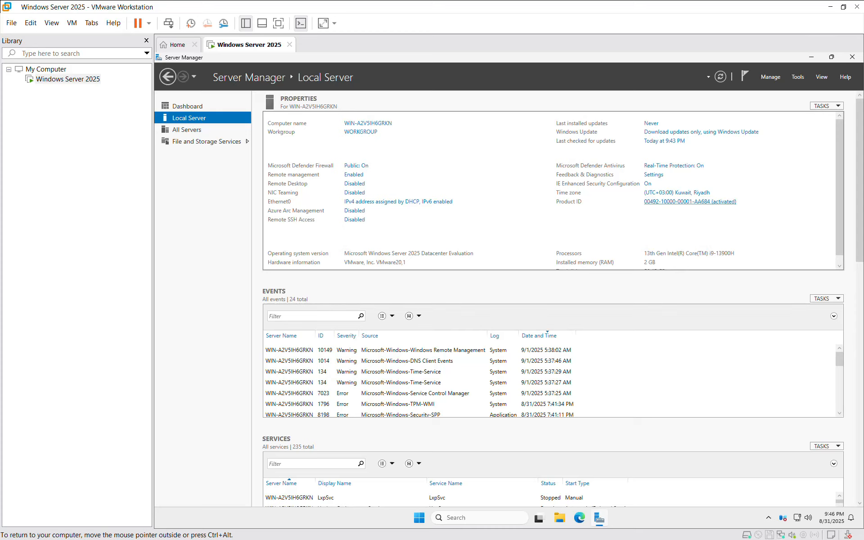
Check the server's Windows activation state from its product ID and close the settings window.
{"action": "left_click", "coordinate": [691, 202]}
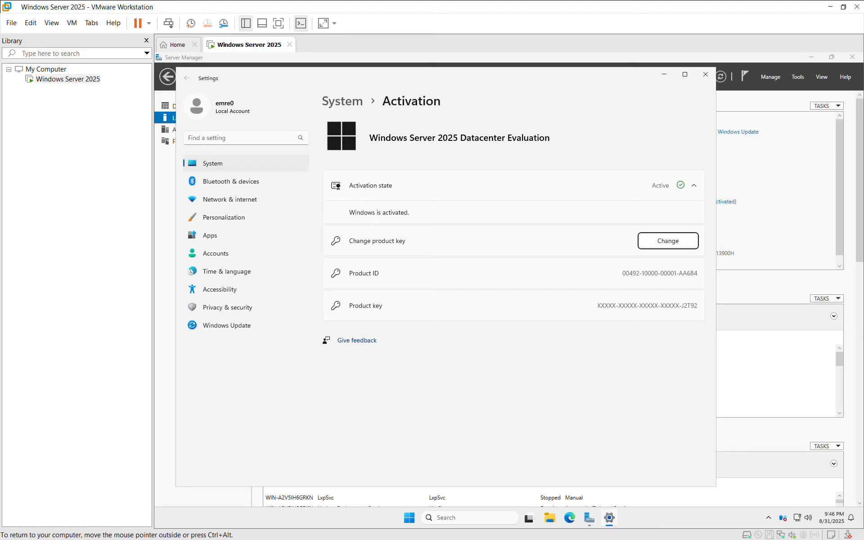
{"action": "left_click", "coordinate": [705, 74]}
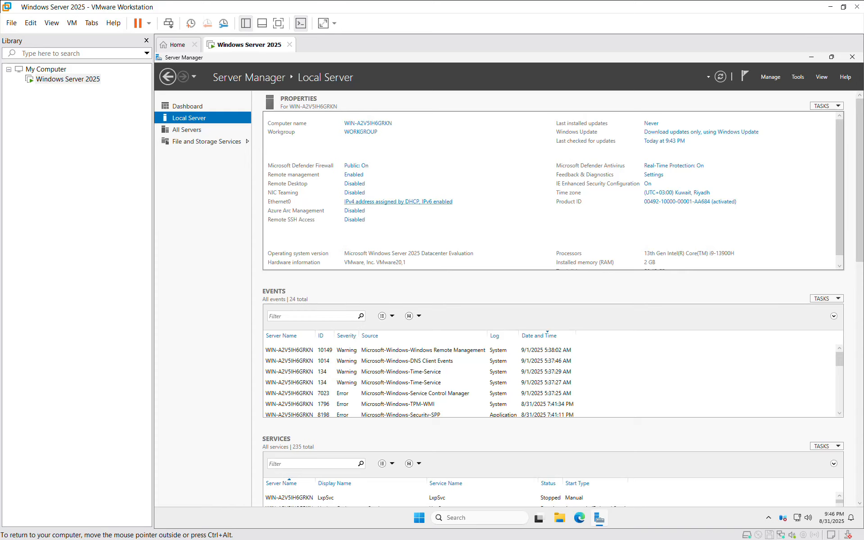
Open the IPv4 properties of the Ethernet0 adapter and switch it to a manually specified IP address.
{"action": "left_click", "coordinate": [399, 202]}
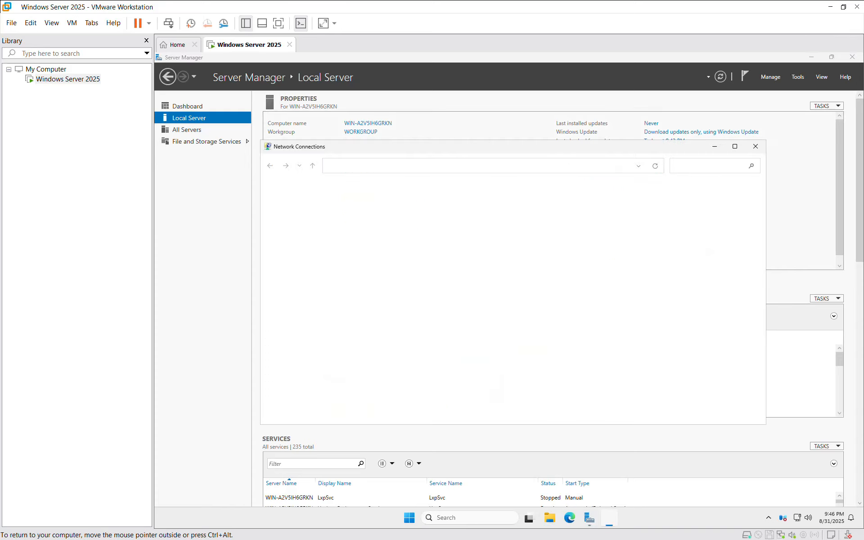
{"action": "right_click", "coordinate": [328, 211]}
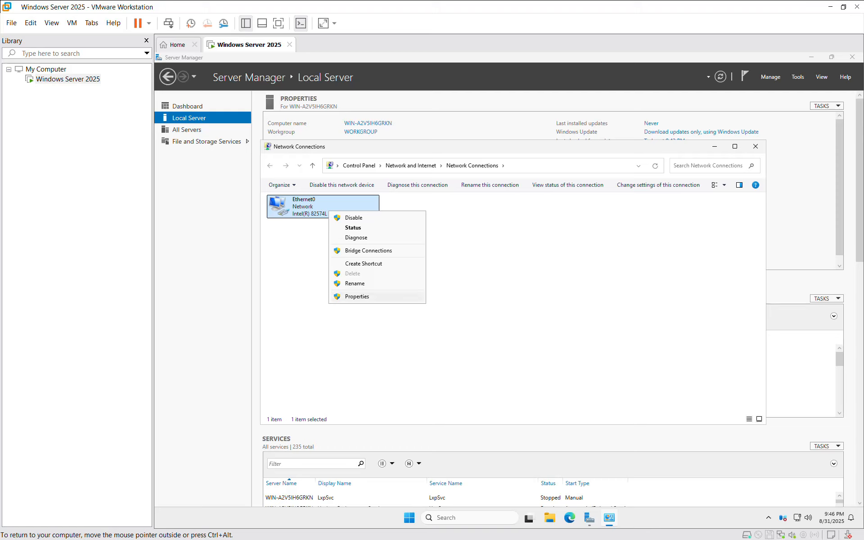
{"action": "left_click", "coordinate": [387, 297]}
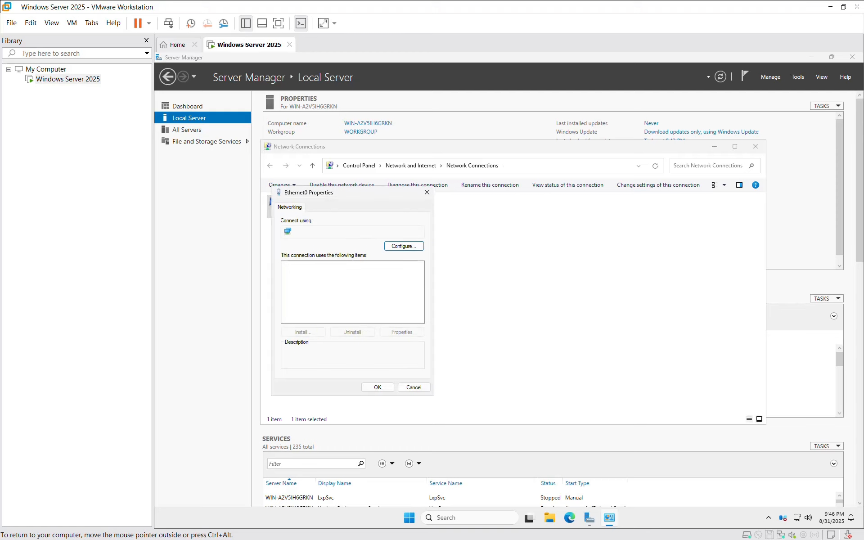
{"action": "left_click", "coordinate": [341, 288]}
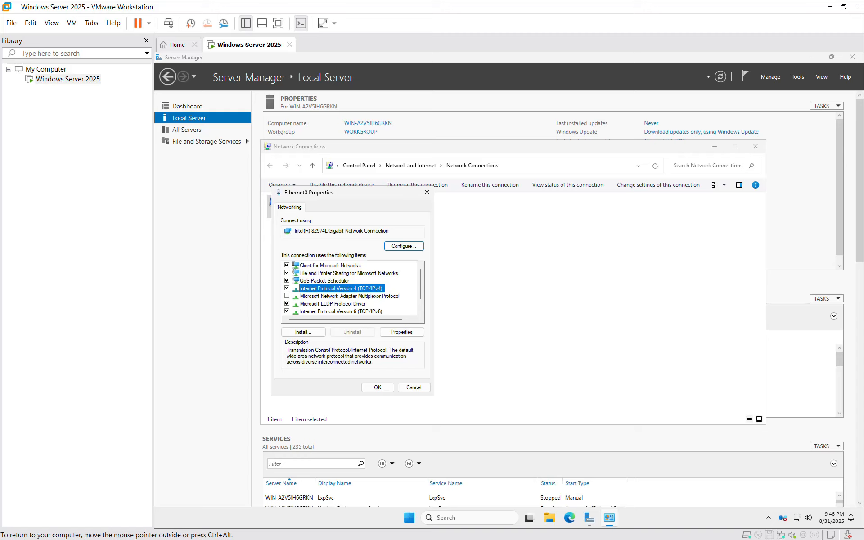
{"action": "double_click", "coordinate": [342, 288]}
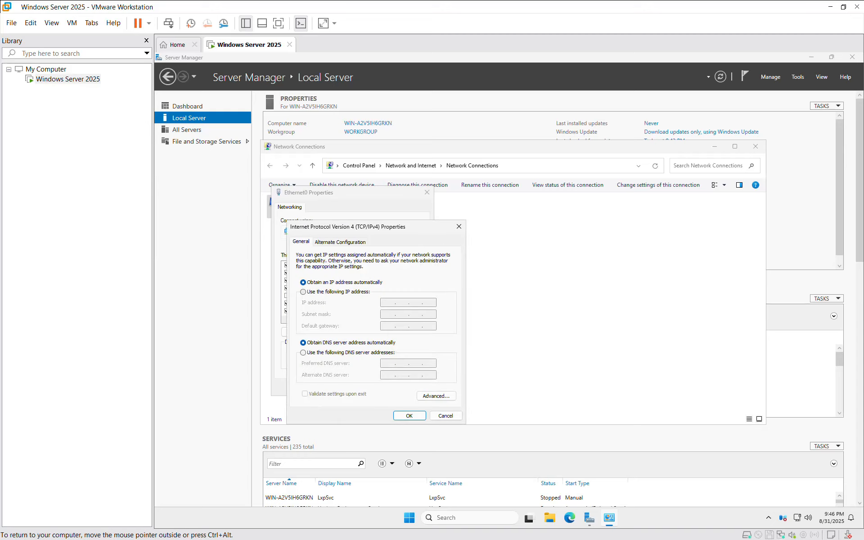
{"action": "left_click", "coordinate": [303, 292]}
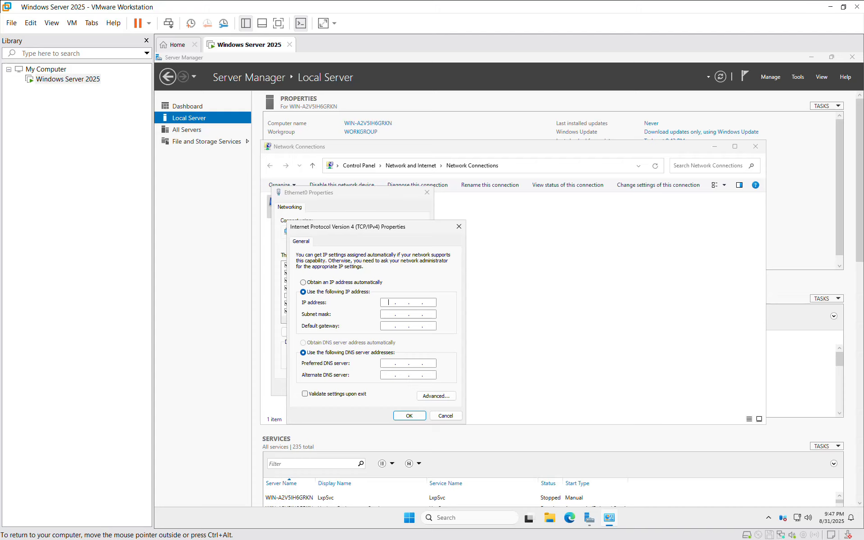
Set the IP address to 192.168.1.254 with the subnet mask 255.255.255.0, leaving the default gateway empty.
{"action": "type", "text": "192 . 168 . 1 . 250"}
{"action": "key", "text": "BackSpace"}
{"action": "type", "text": "4"}
{"action": "key", "text": "Tab"}
{"action": "key", "text": "Tab"}
Set the preferred DNS server to 192.168.1.1 and apply the Ethernet0 settings.
{"action": "type", "text": "192 . 16"}
{"action": "key", "text": "BackSpace"}
{"action": "key", "text": "BackSpace"}
{"action": "key", "text": "BackSpace"}
{"action": "key", "text": "BackSpace"}
{"action": "key", "text": "BackSpace"}
{"action": "type", "text": "192 . 168 . 1 . 1"}
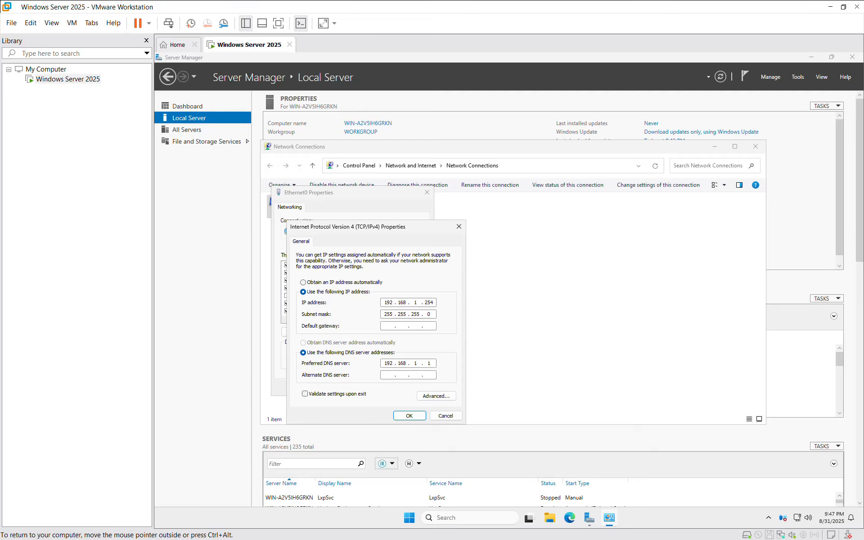
{"action": "left_click", "coordinate": [409, 415]}
{"action": "left_click", "coordinate": [377, 387]}
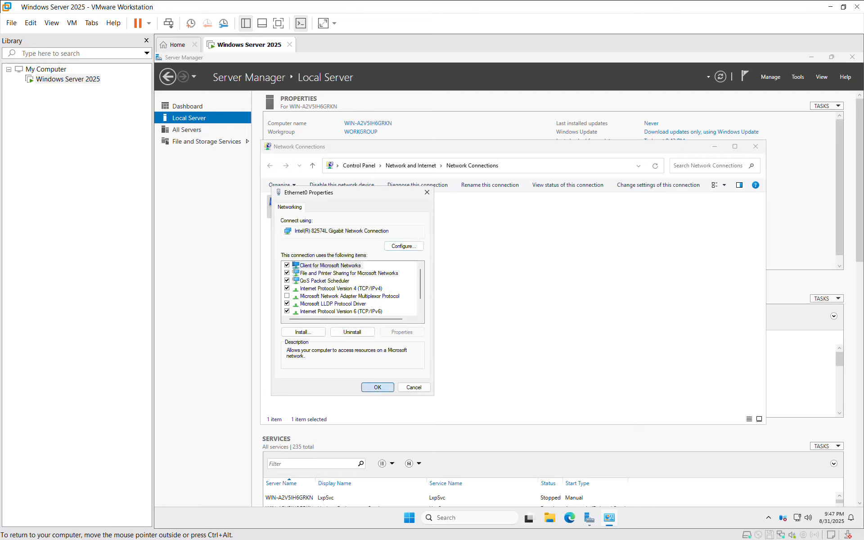
Reopen the IPv4 properties of Ethernet0 and set the preferred DNS server to 192.168.1.254.
{"action": "double_click", "coordinate": [323, 207]}
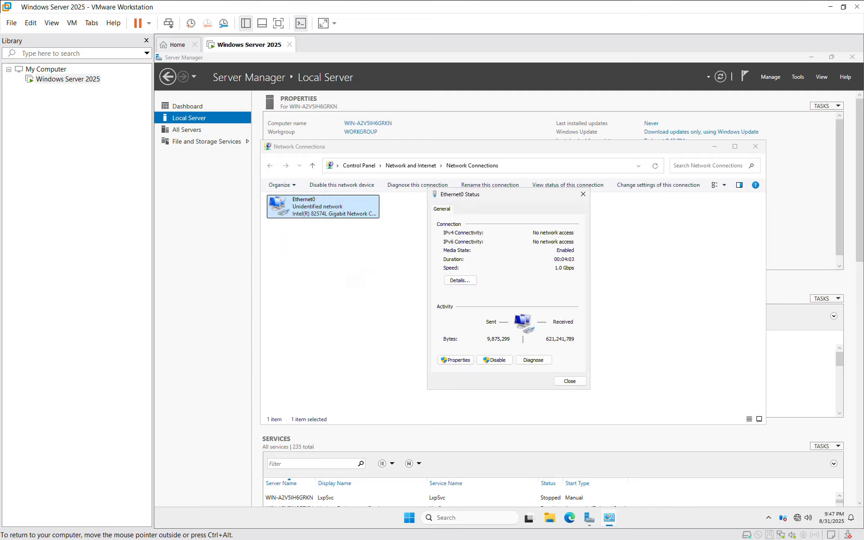
{"action": "left_click", "coordinate": [571, 380]}
{"action": "right_click", "coordinate": [325, 216]}
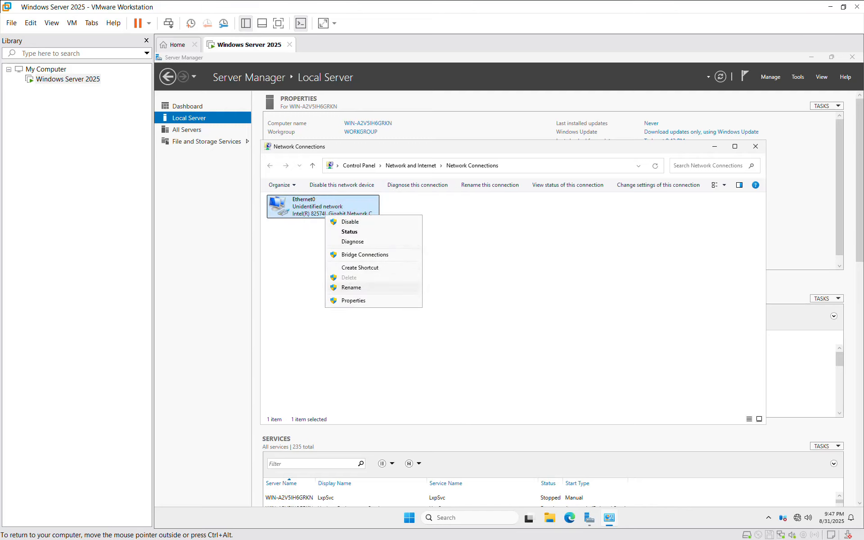
{"action": "left_click", "coordinate": [356, 300]}
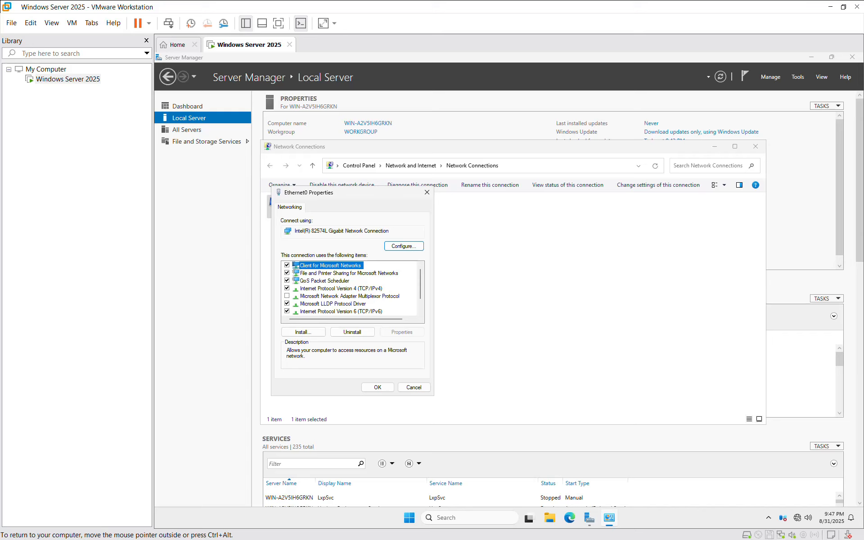
{"action": "double_click", "coordinate": [340, 289]}
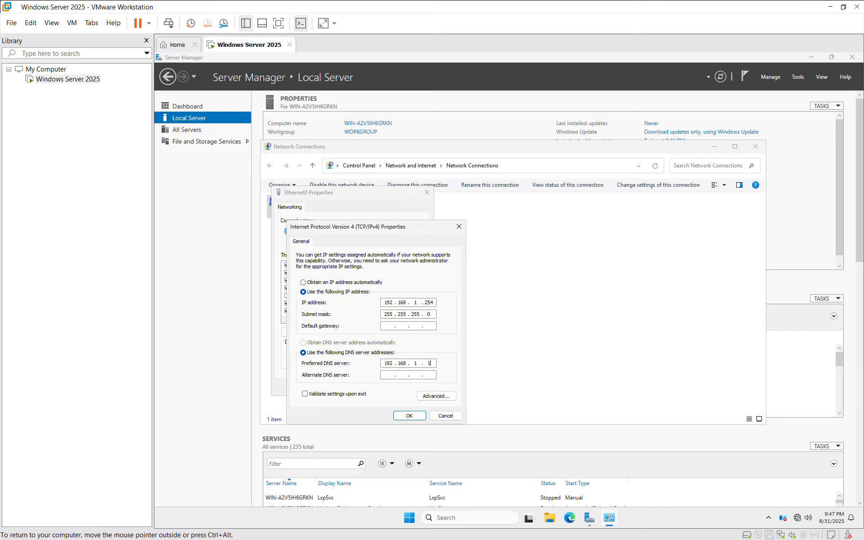
{"action": "type", "text": "254"}
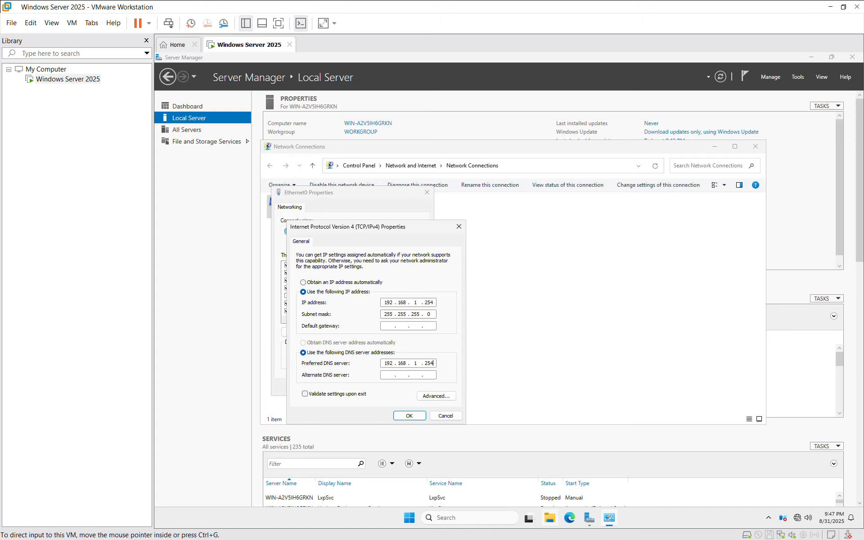
{"action": "left_click", "coordinate": [721, 527]}
{"action": "left_click", "coordinate": [690, 454]}
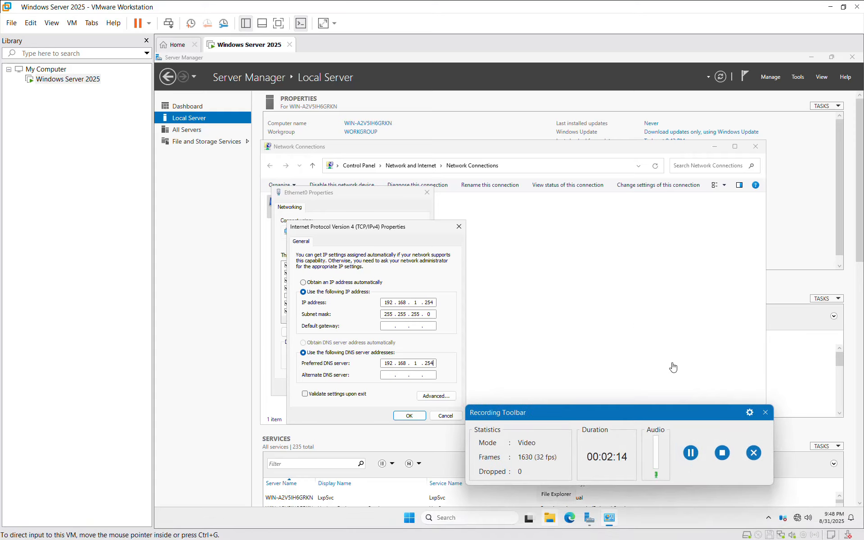
{"action": "left_click", "coordinate": [765, 413]}
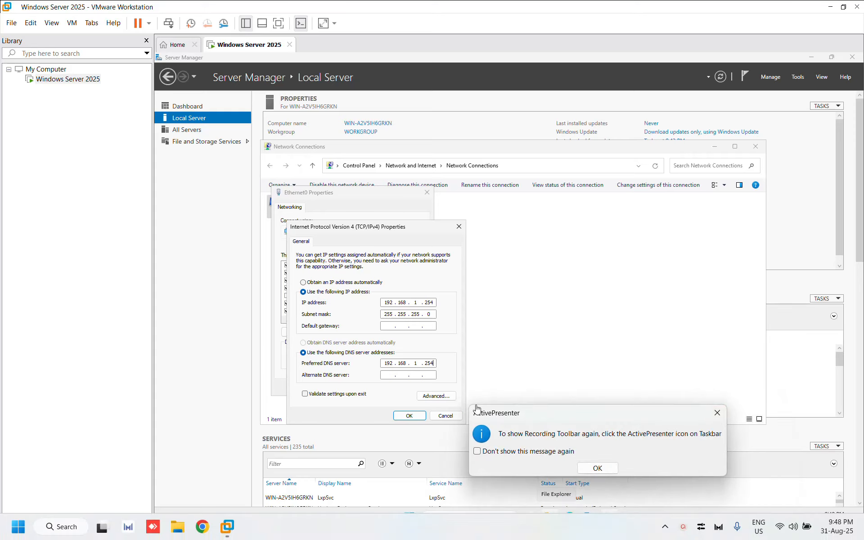
{"action": "left_click", "coordinate": [717, 413]}
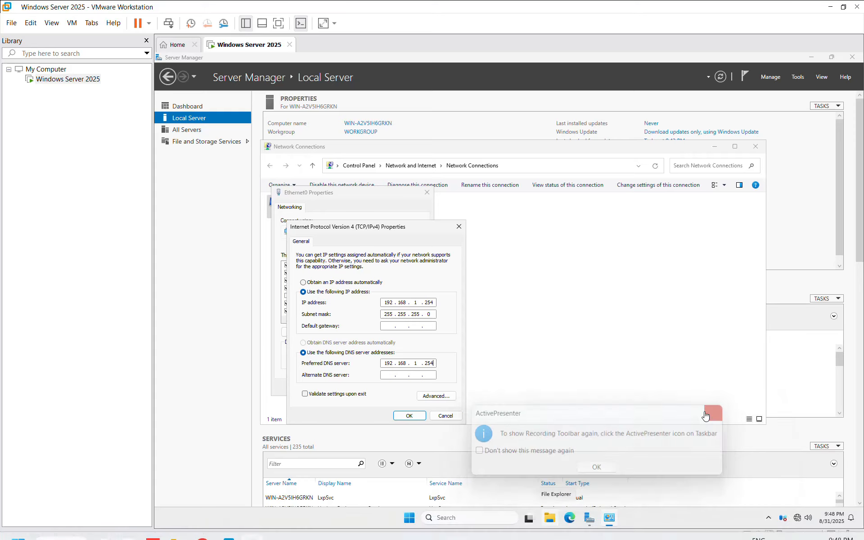
Confirm the IPv4 and Ethernet0 settings and close the Network Connections window.
{"action": "left_click", "coordinate": [419, 417]}
{"action": "left_click", "coordinate": [409, 416]}
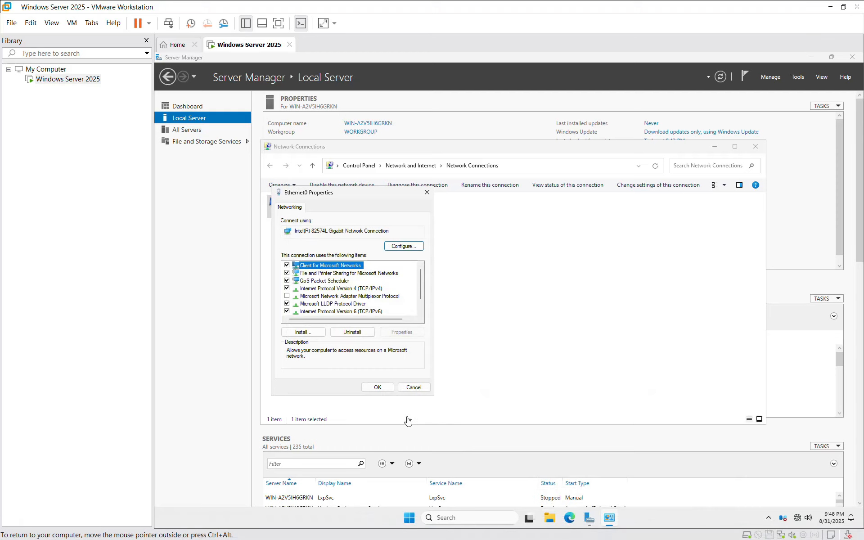
{"action": "left_click", "coordinate": [383, 390]}
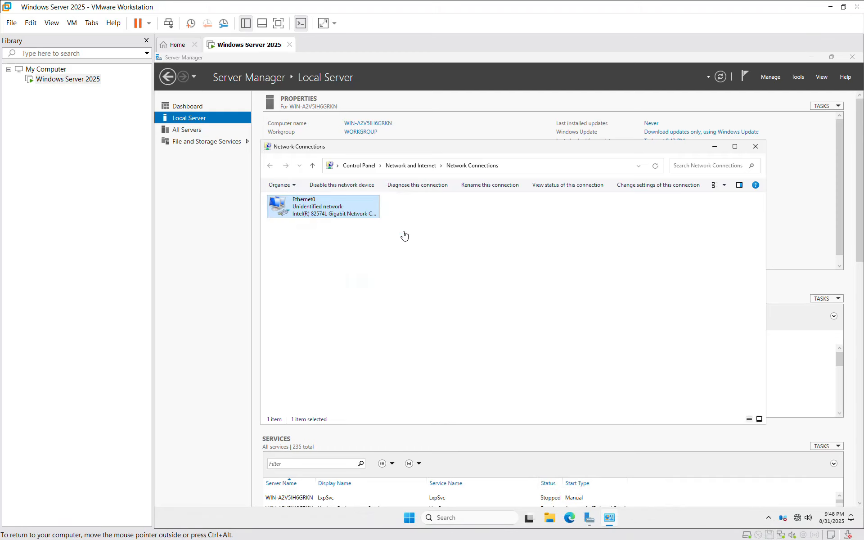
{"action": "left_click", "coordinate": [756, 146]}
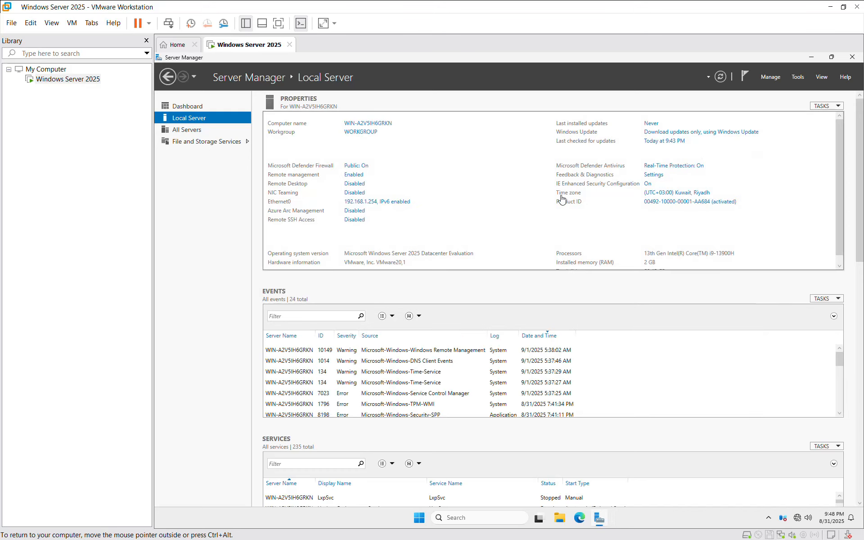
{"action": "left_click", "coordinate": [367, 135]}
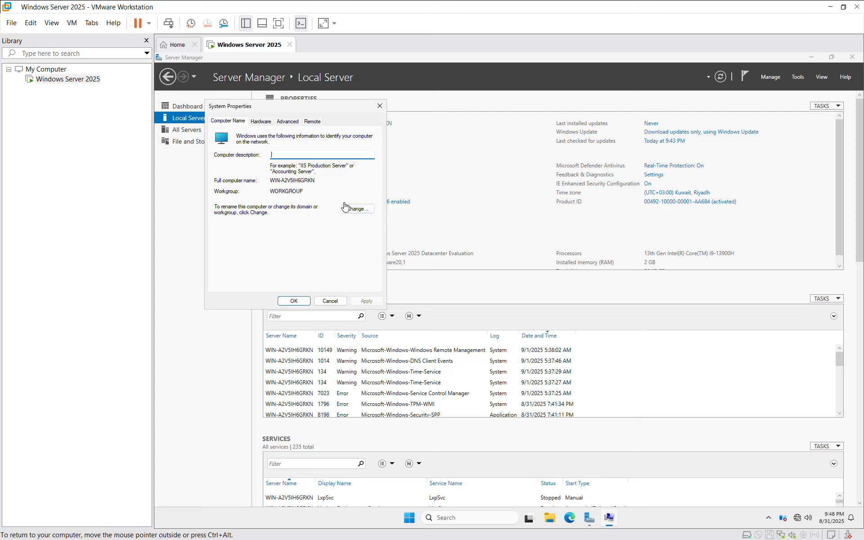
{"action": "left_click", "coordinate": [351, 209]}
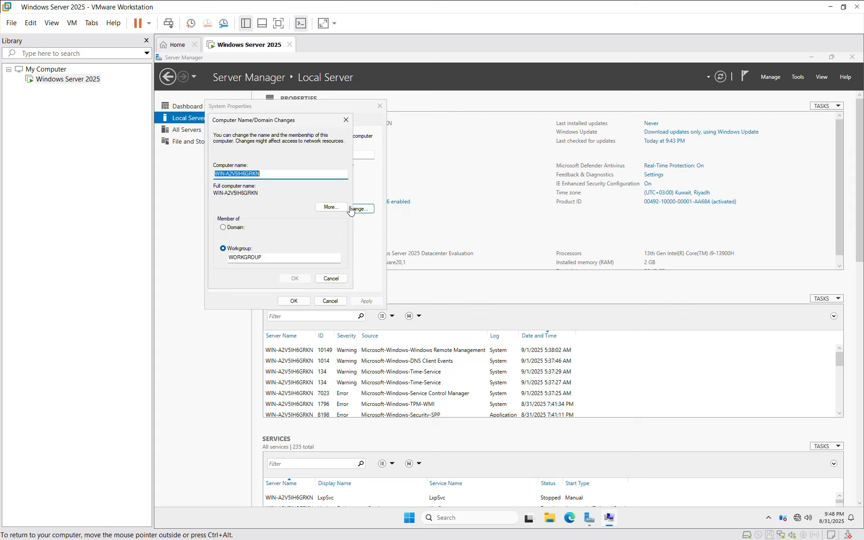
{"action": "left_click", "coordinate": [234, 228]}
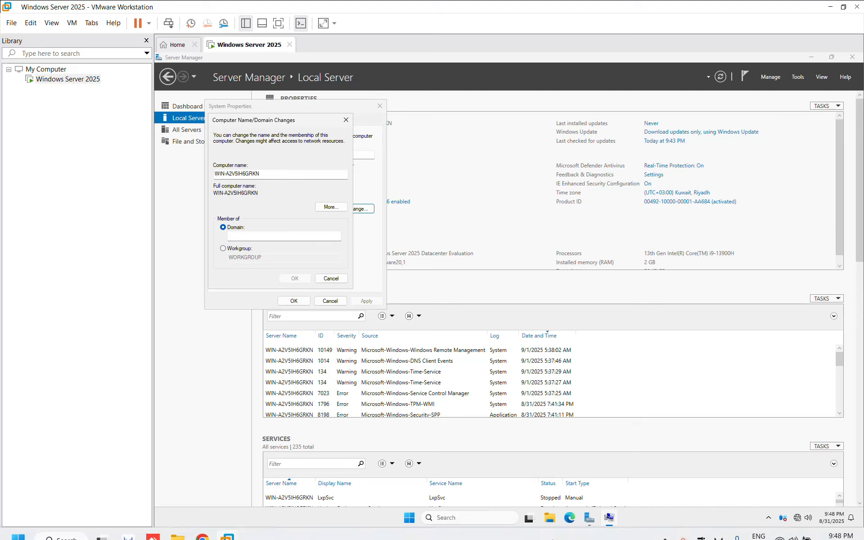
{"action": "left_click", "coordinate": [684, 527]}
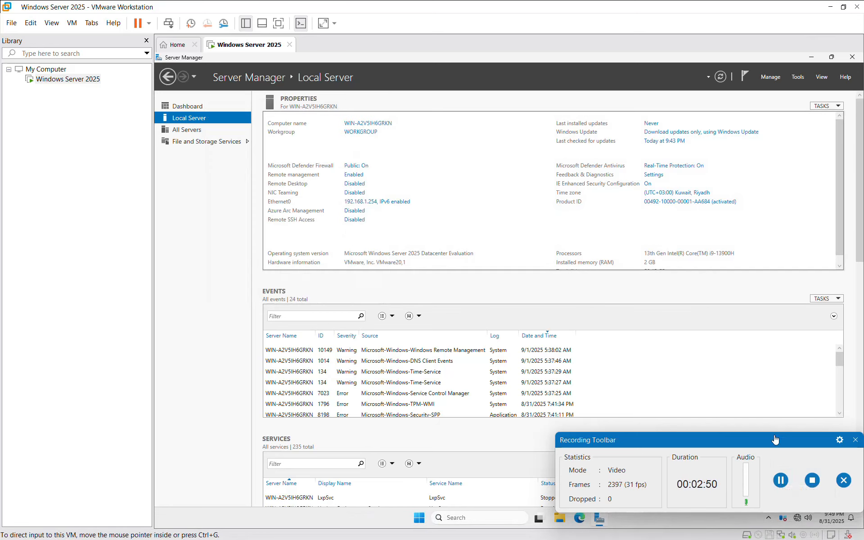
{"action": "left_click", "coordinate": [855, 440]}
{"action": "left_click", "coordinate": [686, 496]}
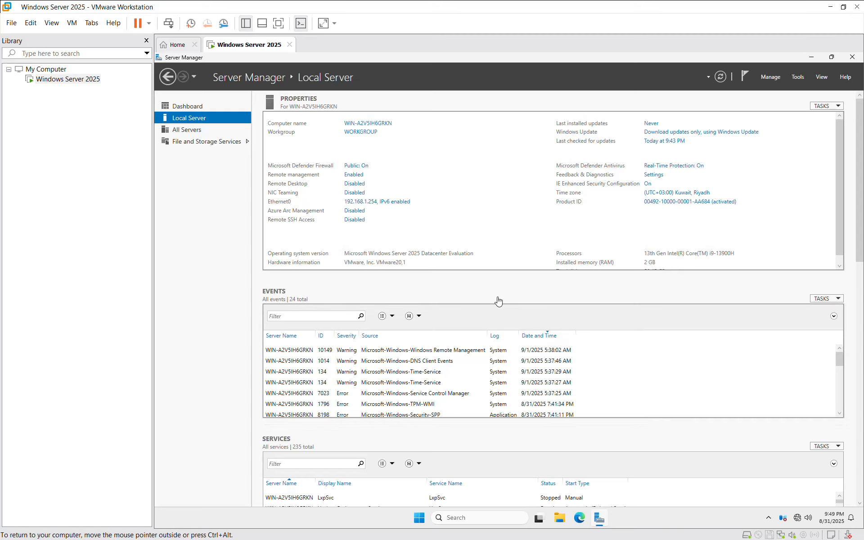
Rename the computer as Server1 from its workgroup setting, keeping it in the workgroup WORKGROUP.
{"action": "left_click", "coordinate": [369, 133]}
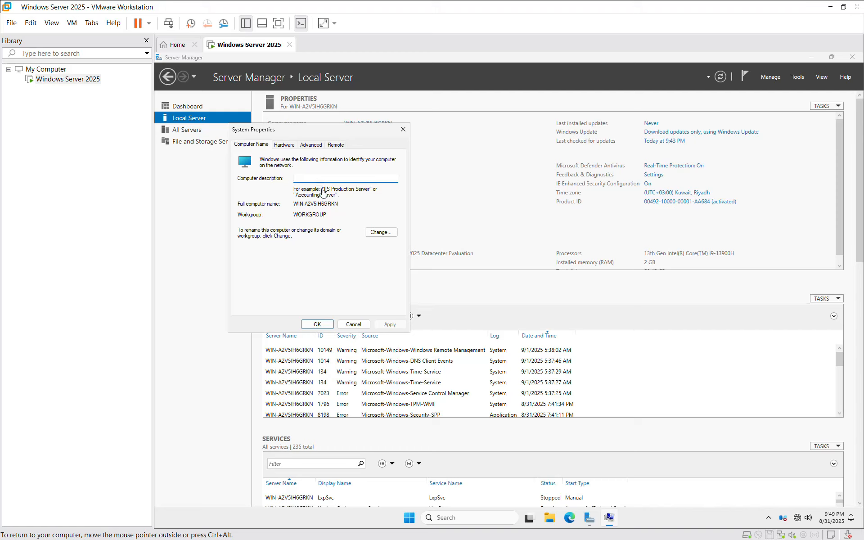
{"action": "left_click", "coordinate": [367, 233]}
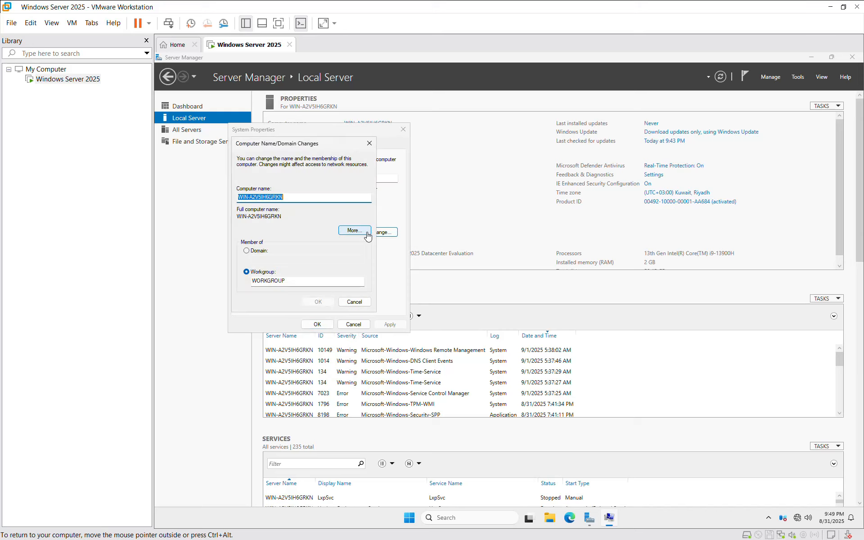
{"action": "left_click", "coordinate": [295, 198]}
{"action": "left_click_drag", "start_coordinate": [296, 199], "coordinate": [223, 188]}
{"action": "type", "text": "M"}
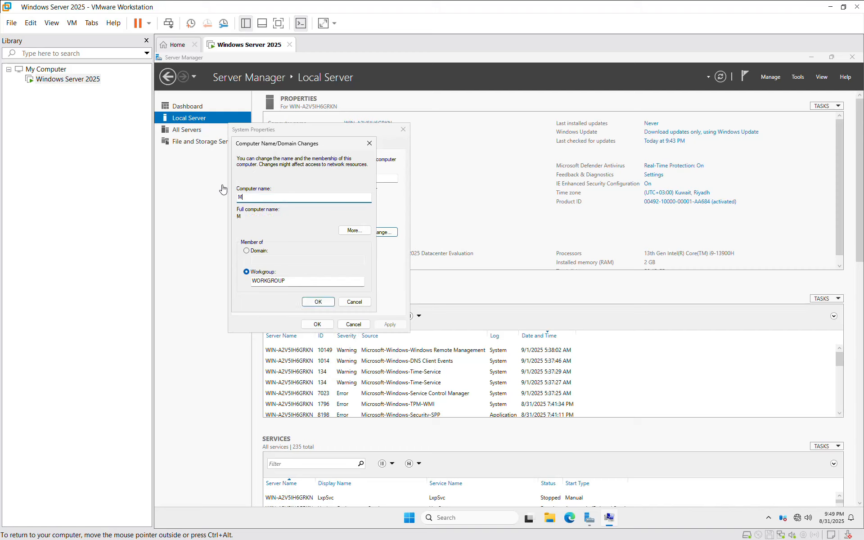
{"action": "type", "text": "ycom"}
{"action": "key", "text": "BackSpace"}
{"action": "key", "text": "BackSpace"}
{"action": "key", "text": "BackSpace"}
{"action": "key", "text": "BackSpace"}
{"action": "key", "text": "BackSpace"}
{"action": "type", "text": "Server"}
{"action": "left_click", "coordinate": [322, 303]}
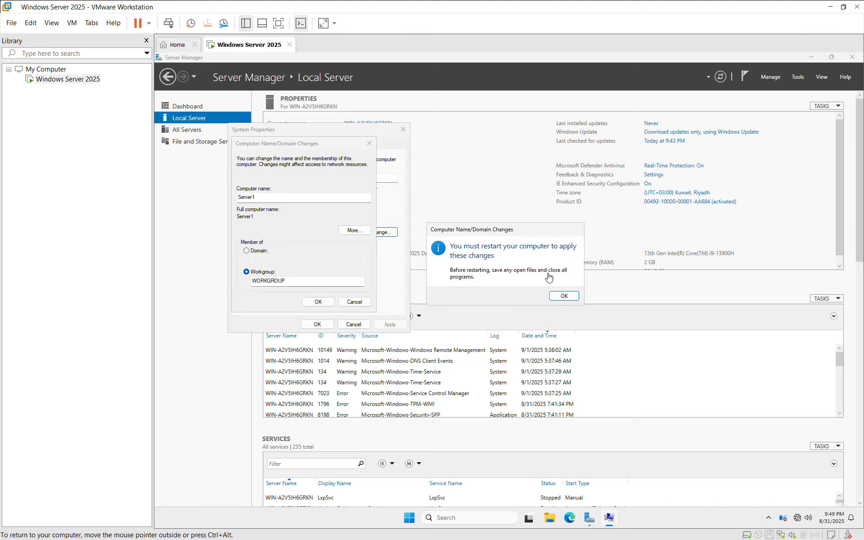
Acknowledge the restart notice, close System Properties and restart the server immediately.
{"action": "left_click", "coordinate": [565, 299]}
{"action": "left_click", "coordinate": [327, 325]}
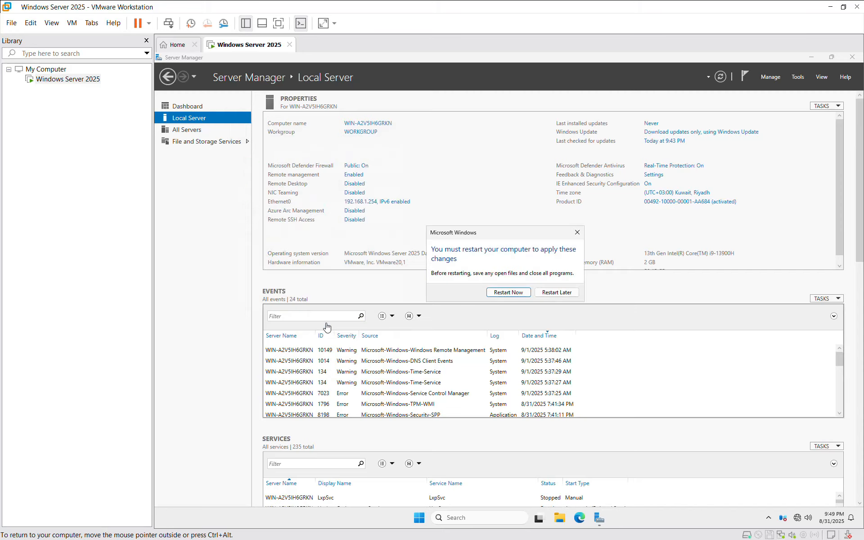
{"action": "left_click", "coordinate": [520, 294]}
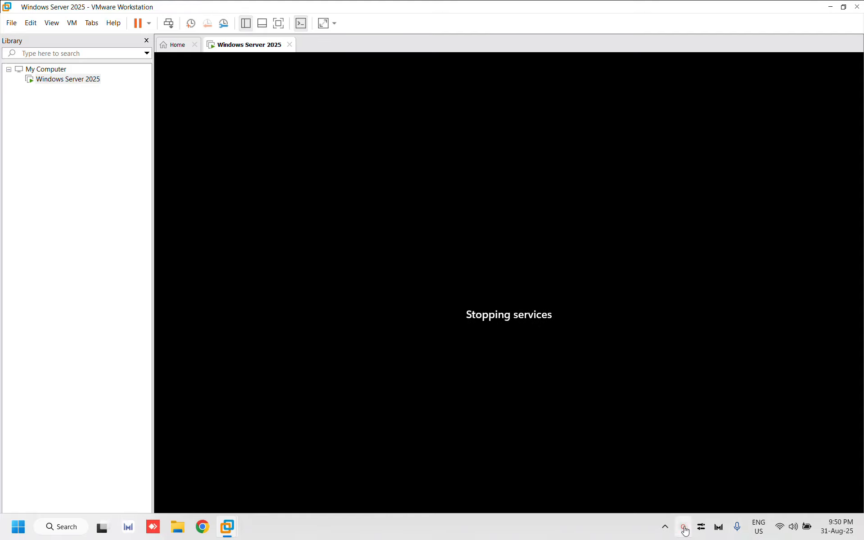
{"action": "left_click", "coordinate": [737, 527]}
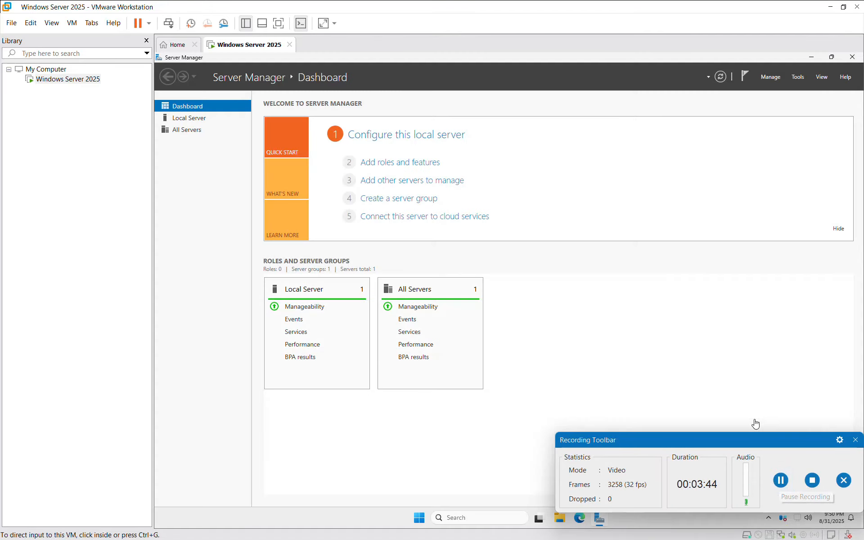
{"action": "left_click", "coordinate": [856, 439]}
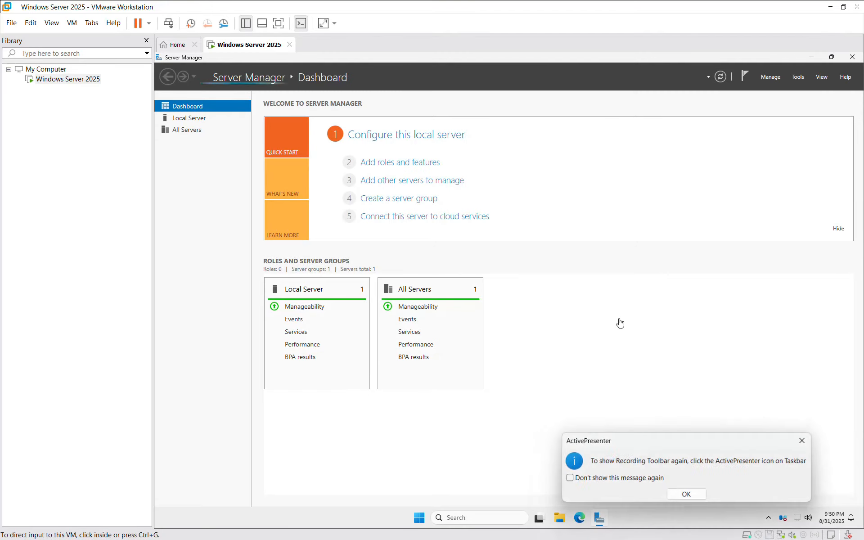
Review the local server's properties, including its computer name and Ethernet0 configuration, and close Server Manager.
{"action": "left_click", "coordinate": [176, 120]}
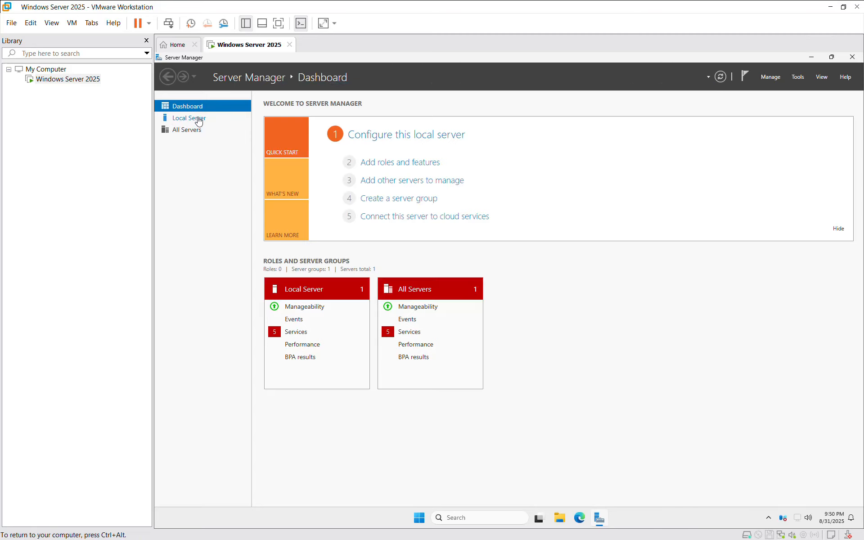
{"action": "left_click", "coordinate": [197, 118]}
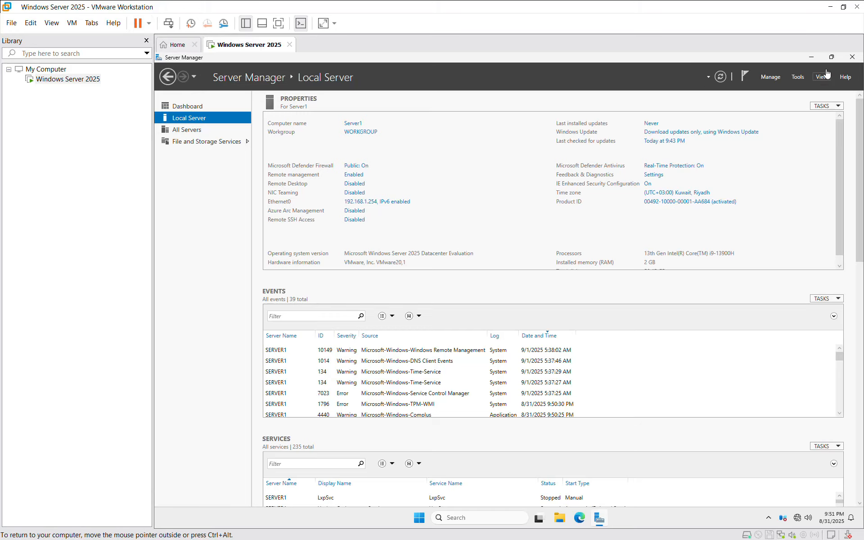
{"action": "left_click", "coordinate": [851, 57]}
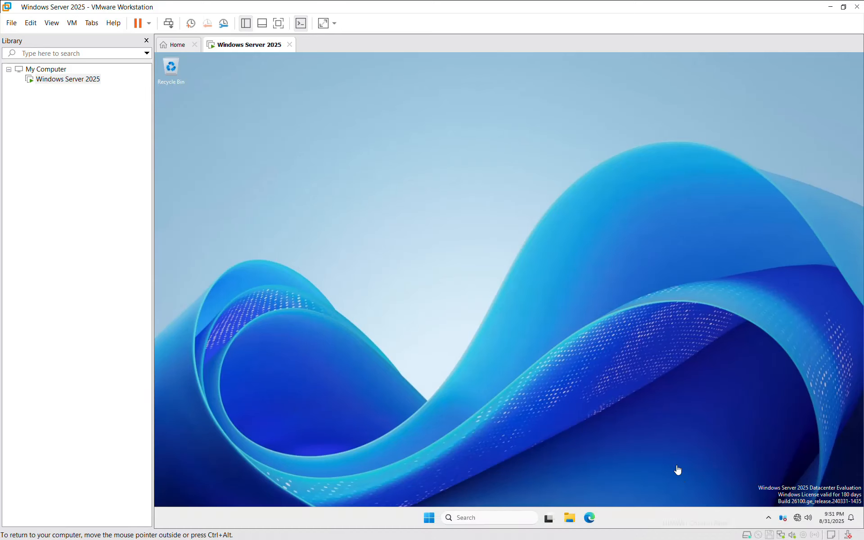
Shut down the Windows Server 2025 guest and dismiss the removable devices hint.
{"action": "key", "text": "super"}
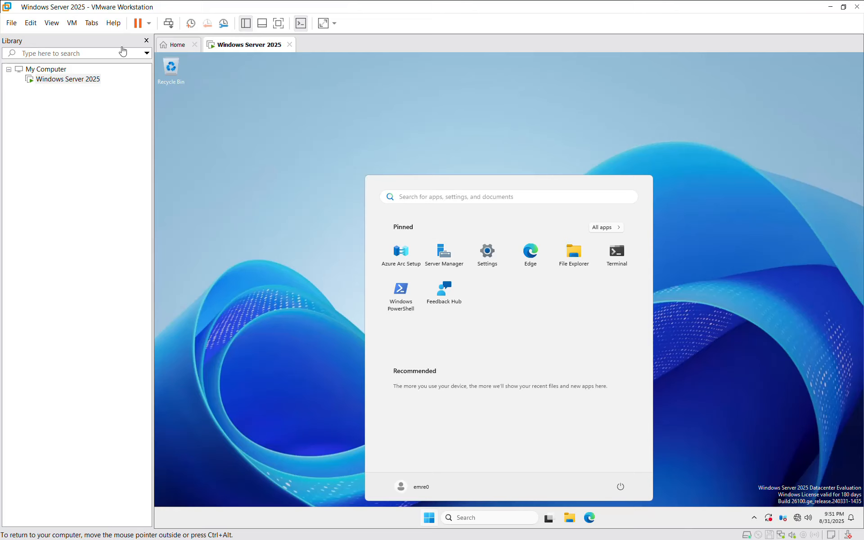
{"action": "left_click", "coordinate": [621, 487]}
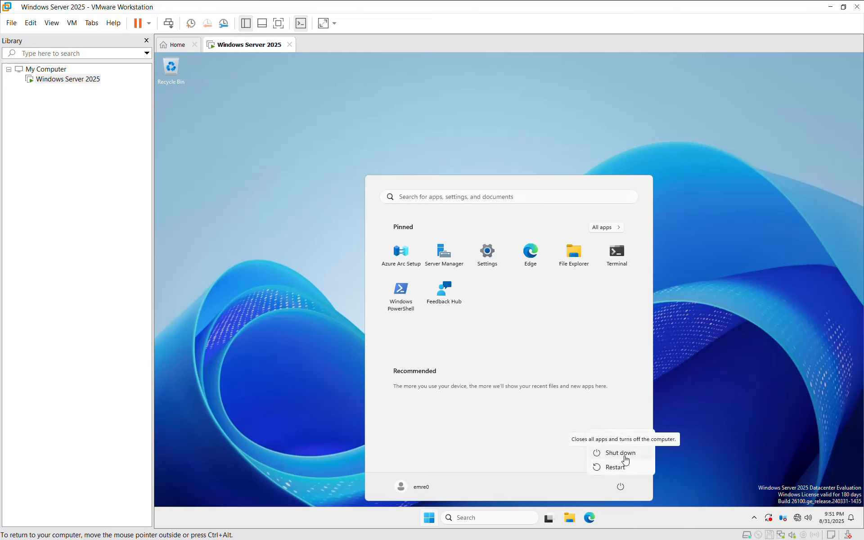
{"action": "left_click", "coordinate": [625, 455]}
{"action": "left_click", "coordinate": [660, 463]}
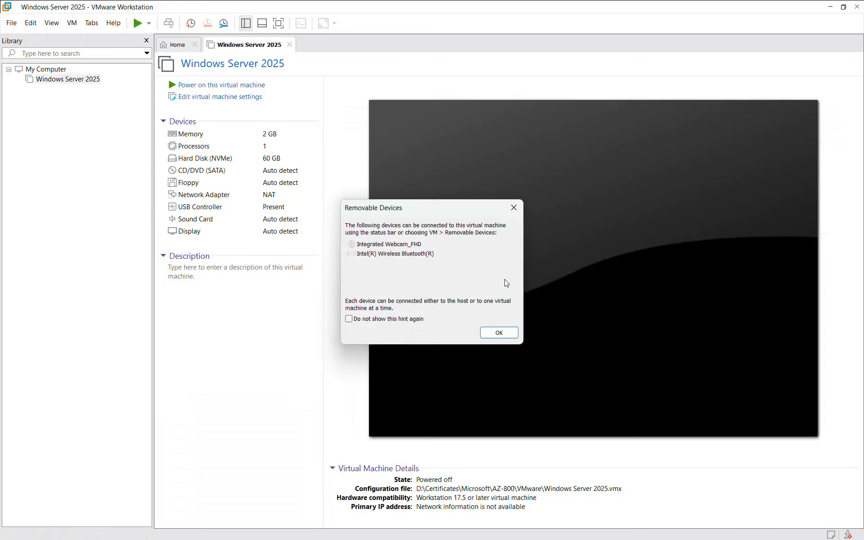
{"action": "left_click", "coordinate": [506, 333]}
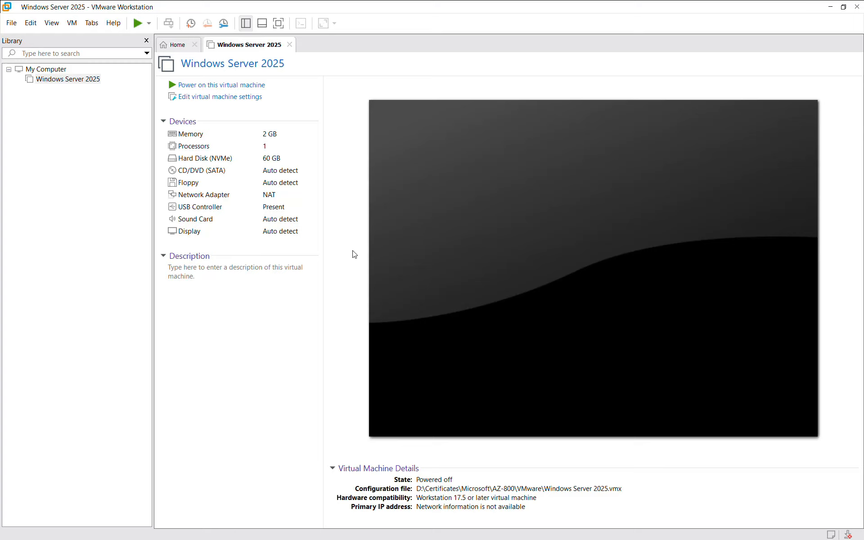
Set the memory of the Windows Server 2025 virtual machine to 6208 MB and save the hardware settings.
{"action": "left_click", "coordinate": [242, 102]}
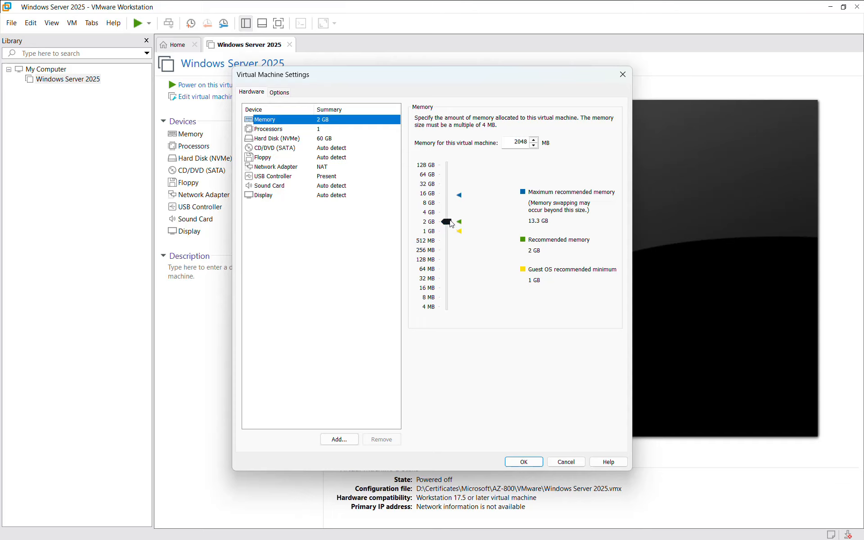
{"action": "left_click_drag", "start_coordinate": [451, 223], "coordinate": [449, 207]}
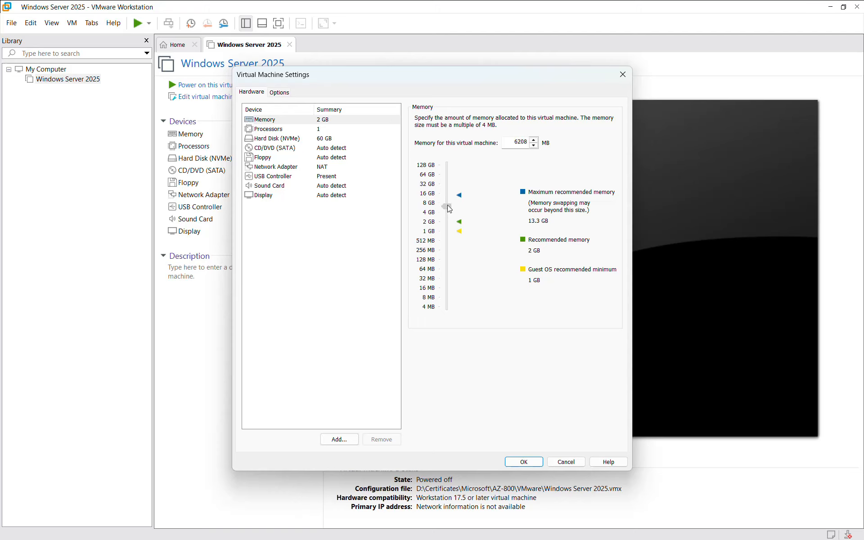
{"action": "left_click_drag", "start_coordinate": [448, 206], "coordinate": [447, 206]}
{"action": "left_click_drag", "start_coordinate": [448, 206], "coordinate": [447, 204]}
{"action": "left_click", "coordinate": [523, 461]}
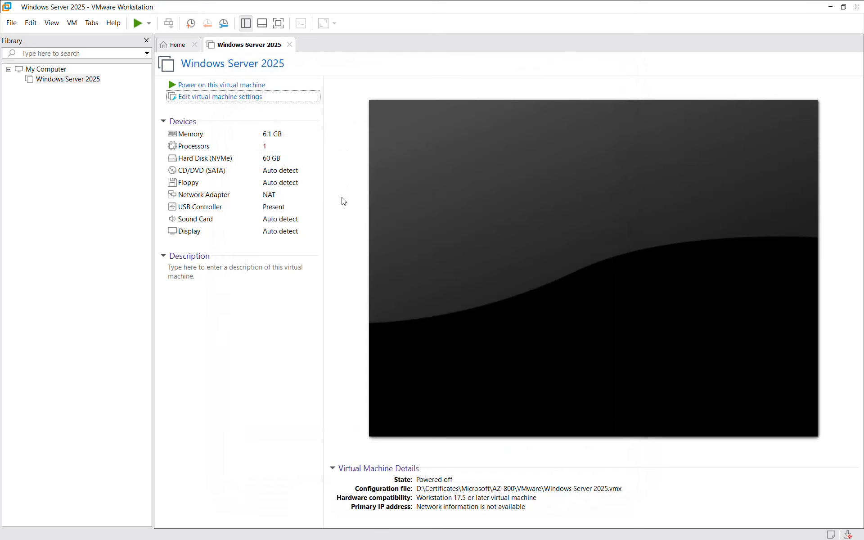
Reopen the Windows Server 2025 virtual machine's hardware settings and display its network adapter options.
{"action": "left_click", "coordinate": [251, 97]}
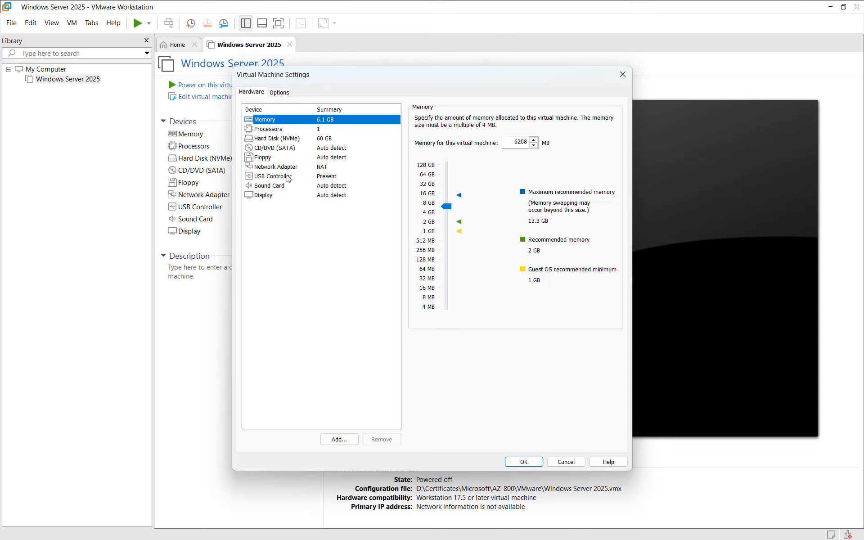
{"action": "left_click", "coordinate": [288, 169]}
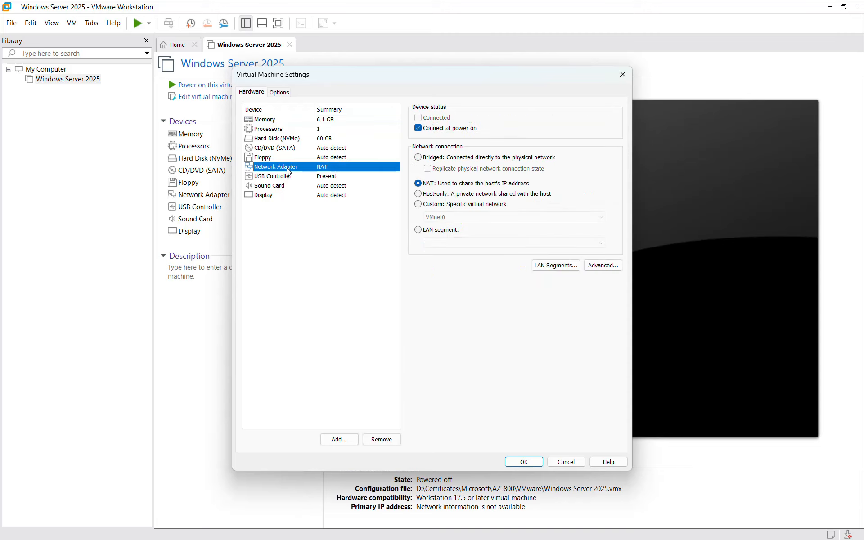